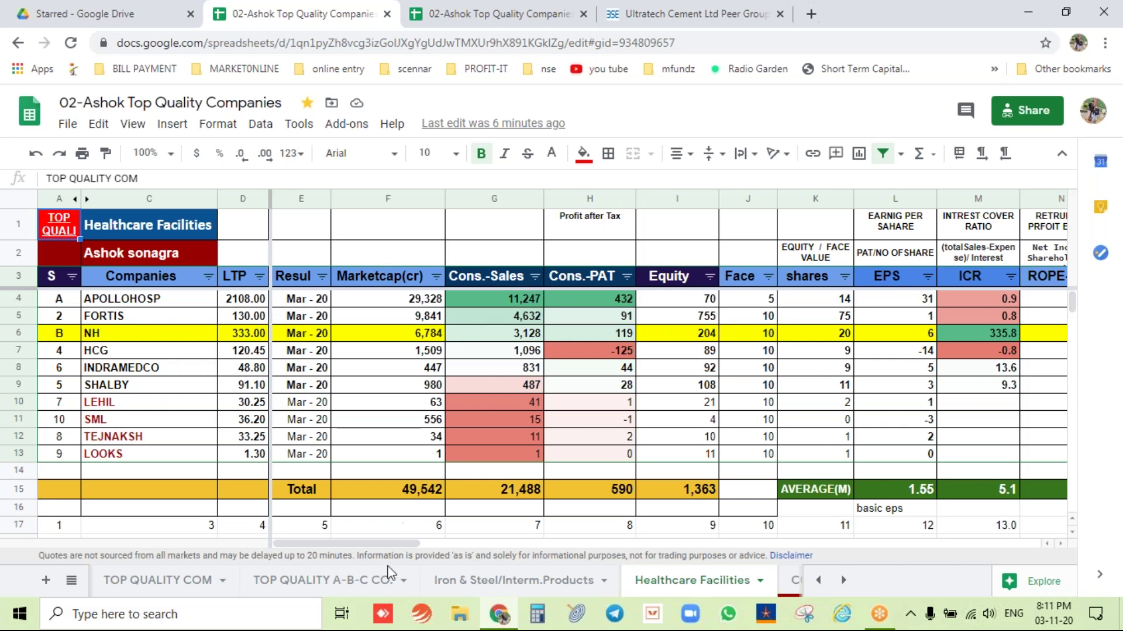
# Look over the ratio columns of the Healthcare Facilities sheet and follow its link back to the TOP QUALITY COM sheet
pyautogui.moveTo(398, 542); pyautogui.dragTo(342, 543)
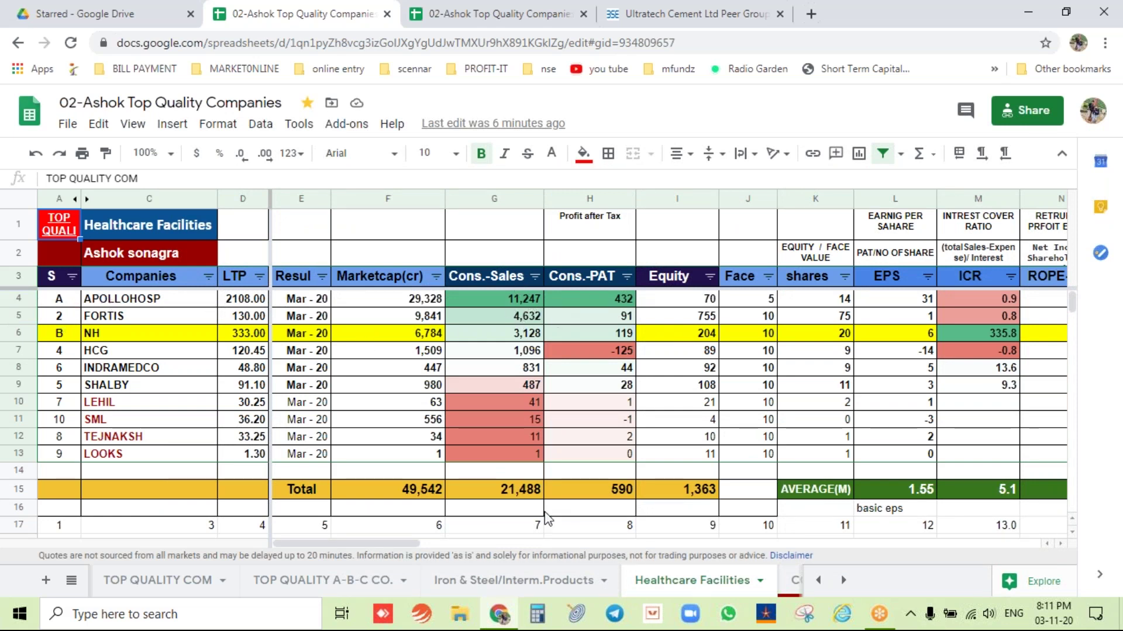
pyautogui.moveTo(374, 545); pyautogui.dragTo(476, 564)
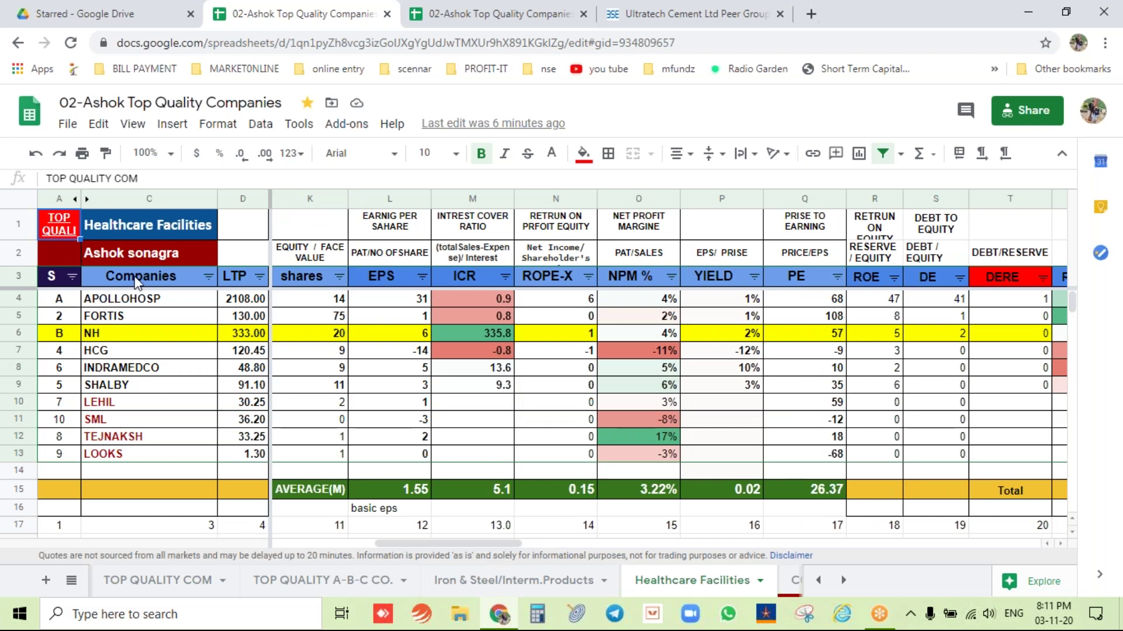
pyautogui.click(52, 229)
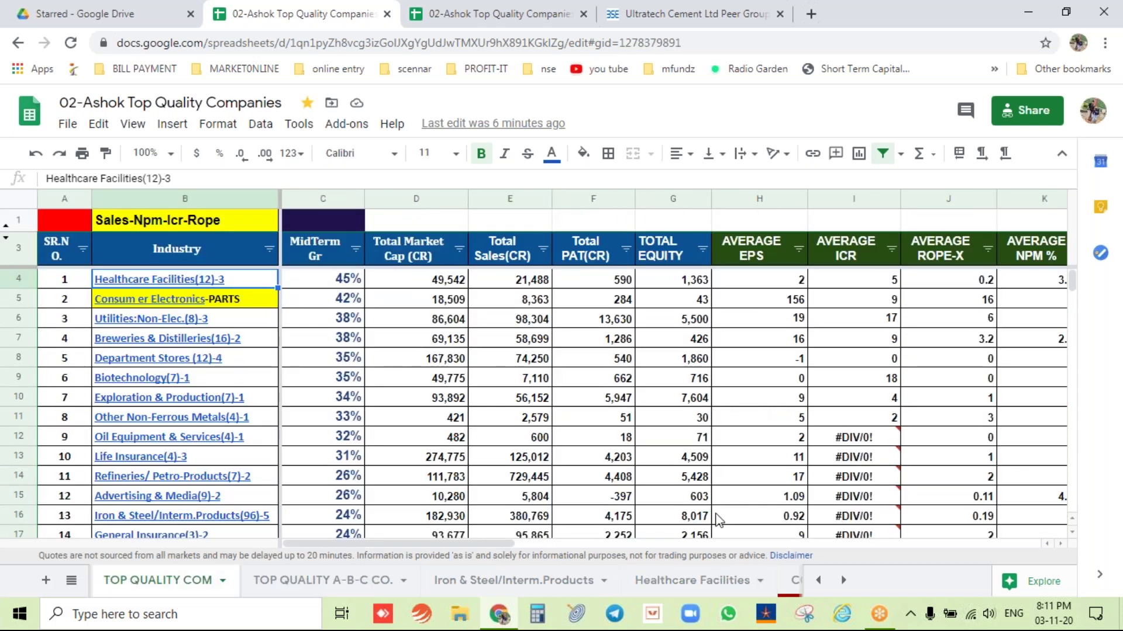
# Set the company grade in header cell S3 of the TOP QUALITY COM sheet to B
pyautogui.moveTo(424, 543); pyautogui.dragTo(713, 581)
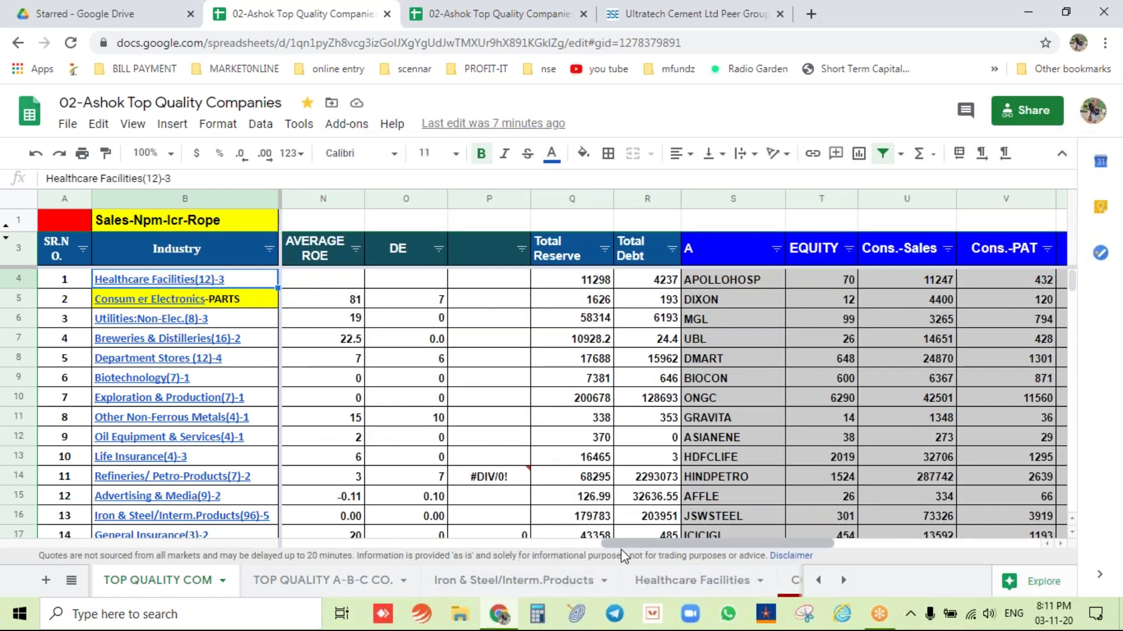
pyautogui.moveTo(623, 547); pyautogui.dragTo(739, 545)
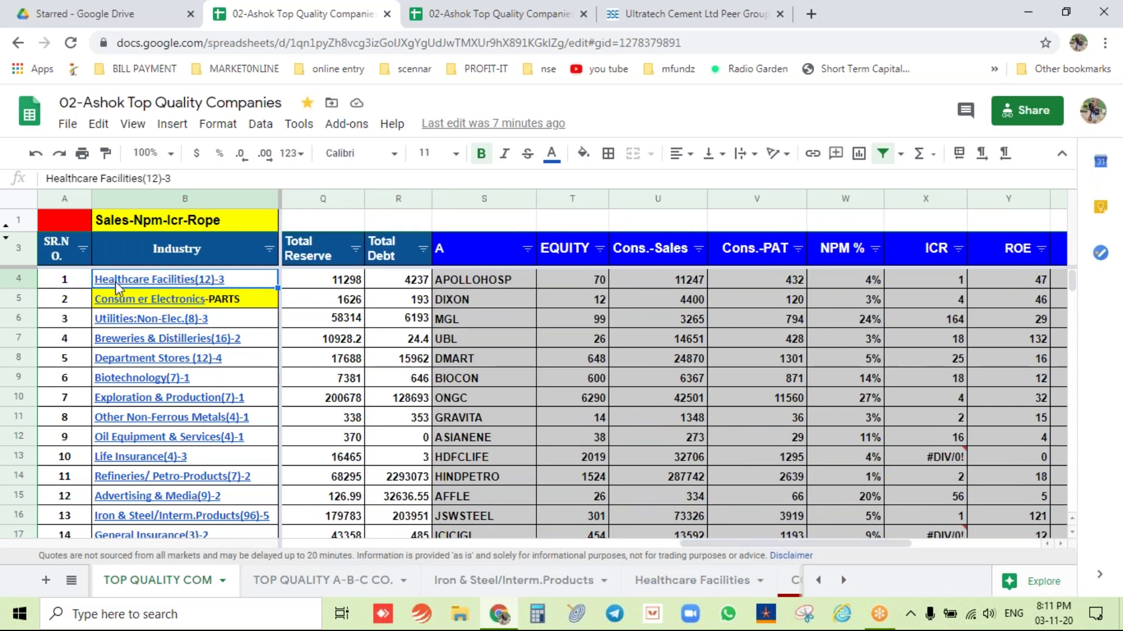
pyautogui.click(475, 250)
pyautogui.doubleClick(475, 250)
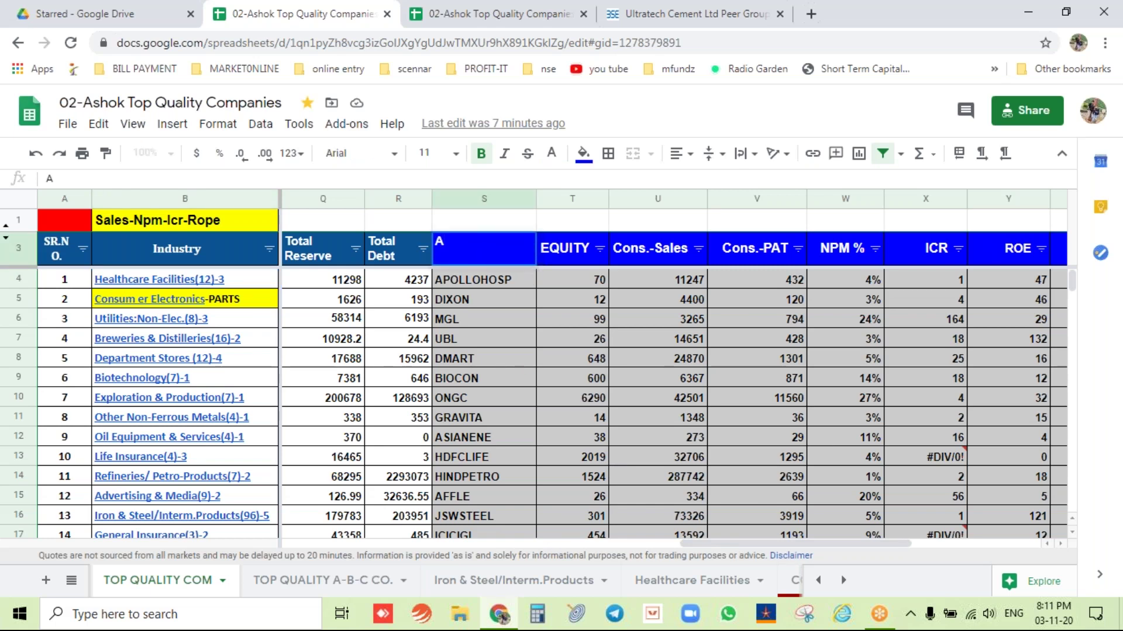
pyautogui.press('Escape')
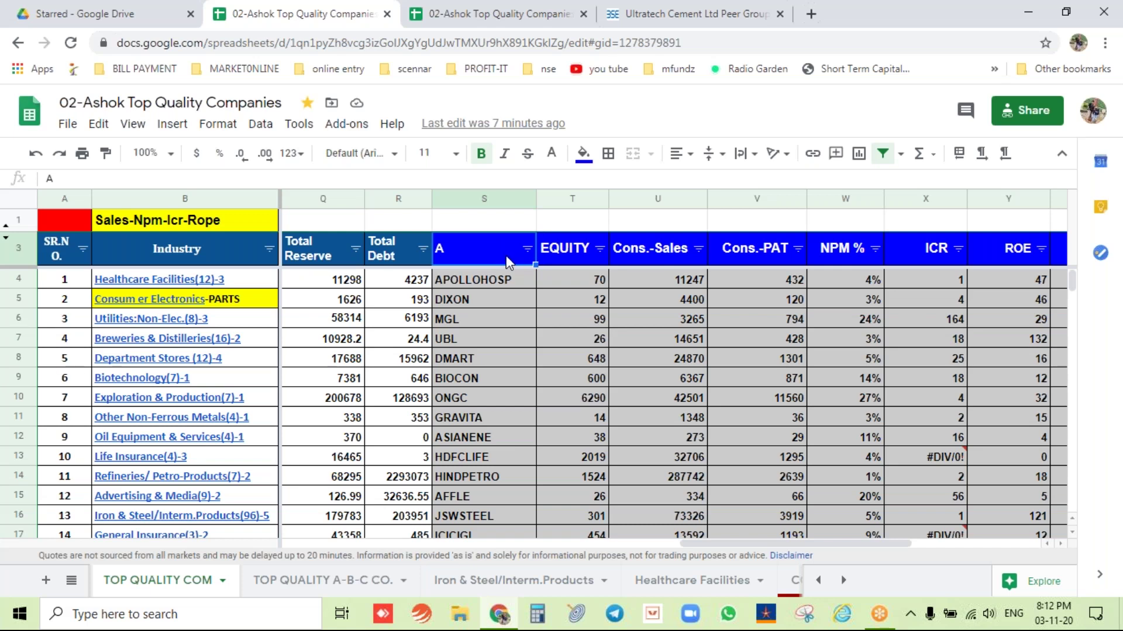
pyautogui.doubleClick(510, 262)
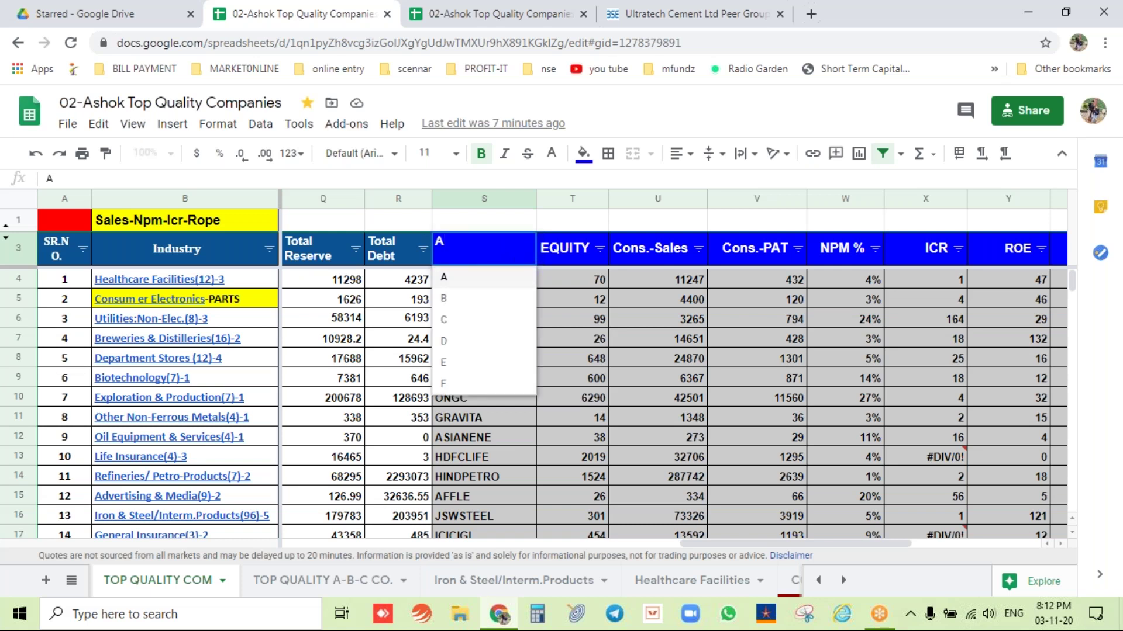
pyautogui.click(508, 334)
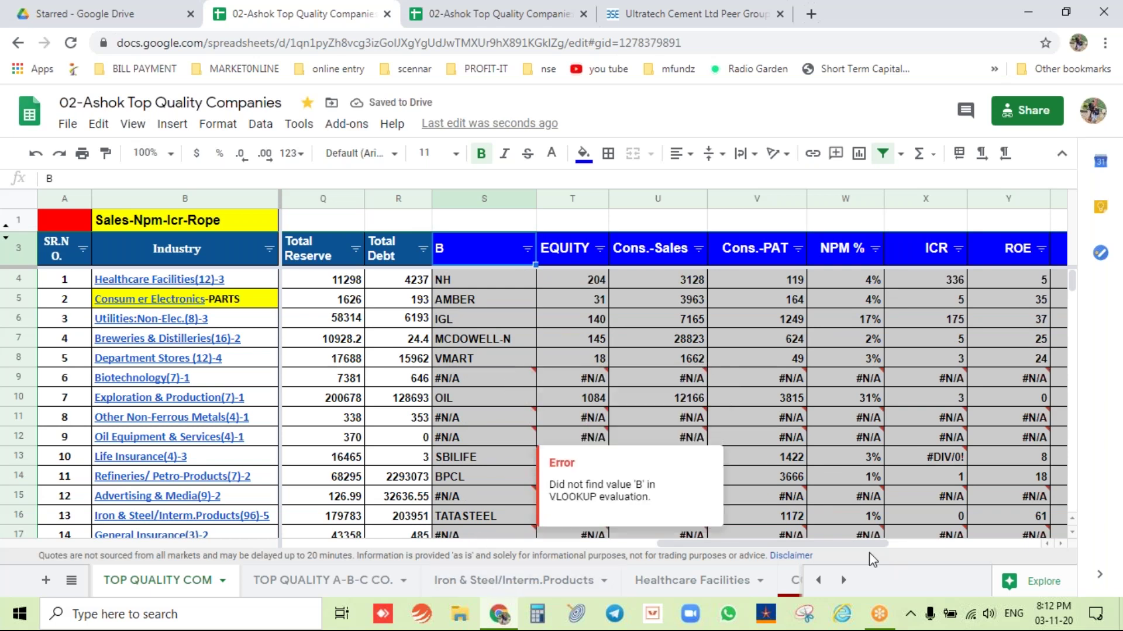
# Look over the grade B companies' figures and set the company grade in header cell S3 to A
pyautogui.moveTo(887, 548)
pyautogui.mouseDown()
pyautogui.moveTo(910, 549)
pyautogui.moveTo(899, 552)
pyautogui.mouseUp()
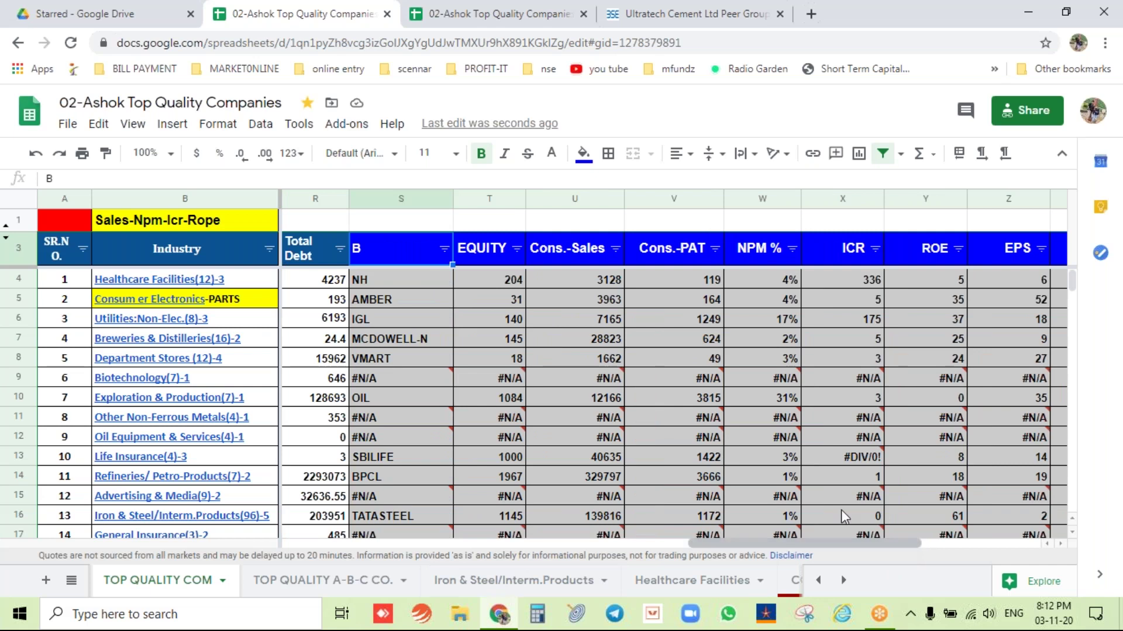
pyautogui.moveTo(804, 545); pyautogui.dragTo(747, 556)
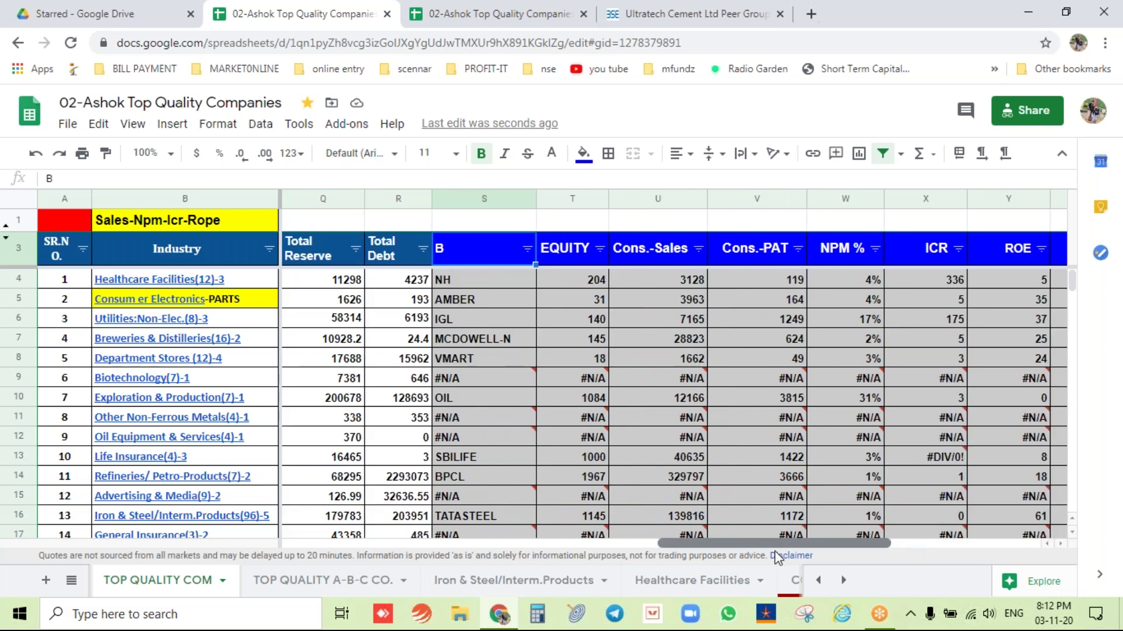
pyautogui.click(517, 259)
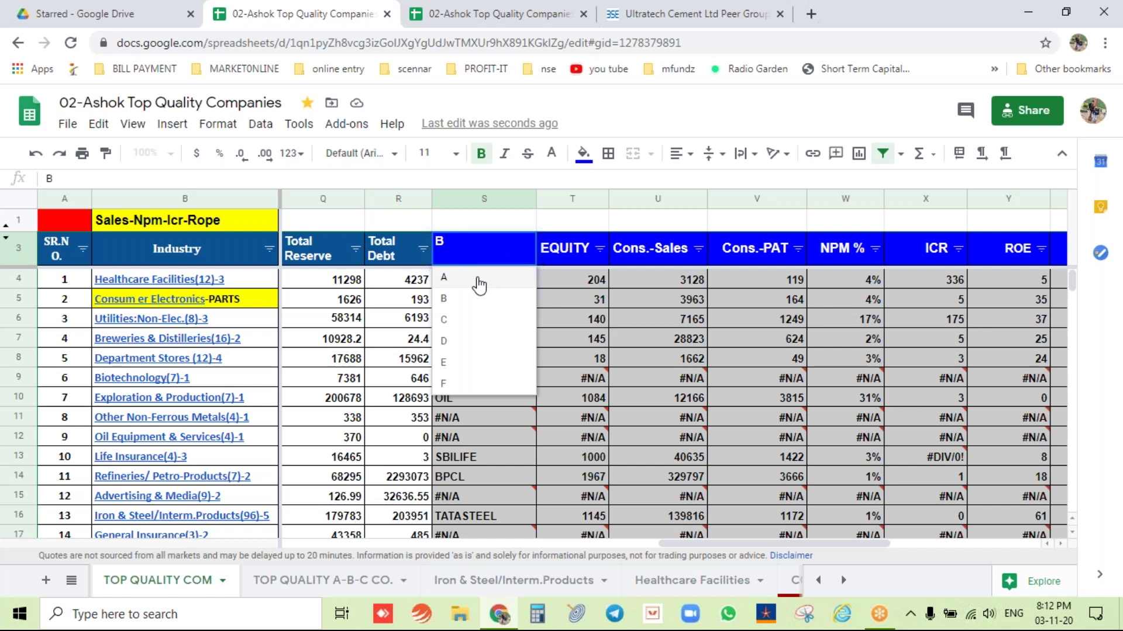
pyautogui.click(457, 286)
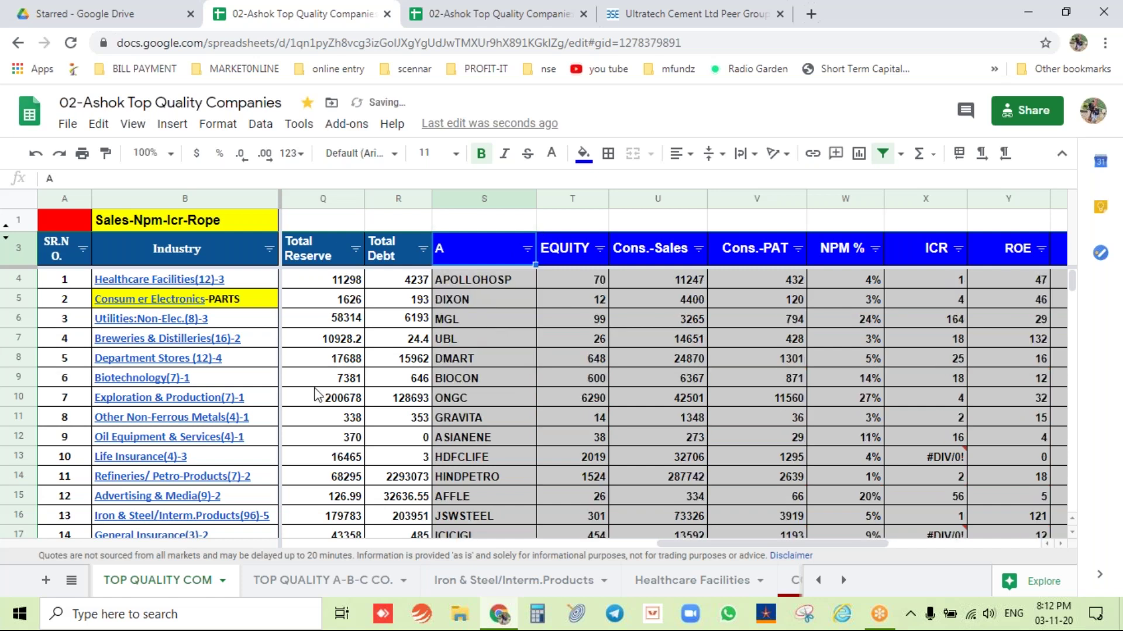
# Examine the grade A company of each industry across its sales, profit, ratio, reserve and debt columns, alongside the industry totals and averages
pyautogui.scroll(-7, 323, 425)
pyautogui.scroll(-2, 324, 425)
pyautogui.scroll(5, 323, 418)
pyautogui.scroll(3, 343, 416)
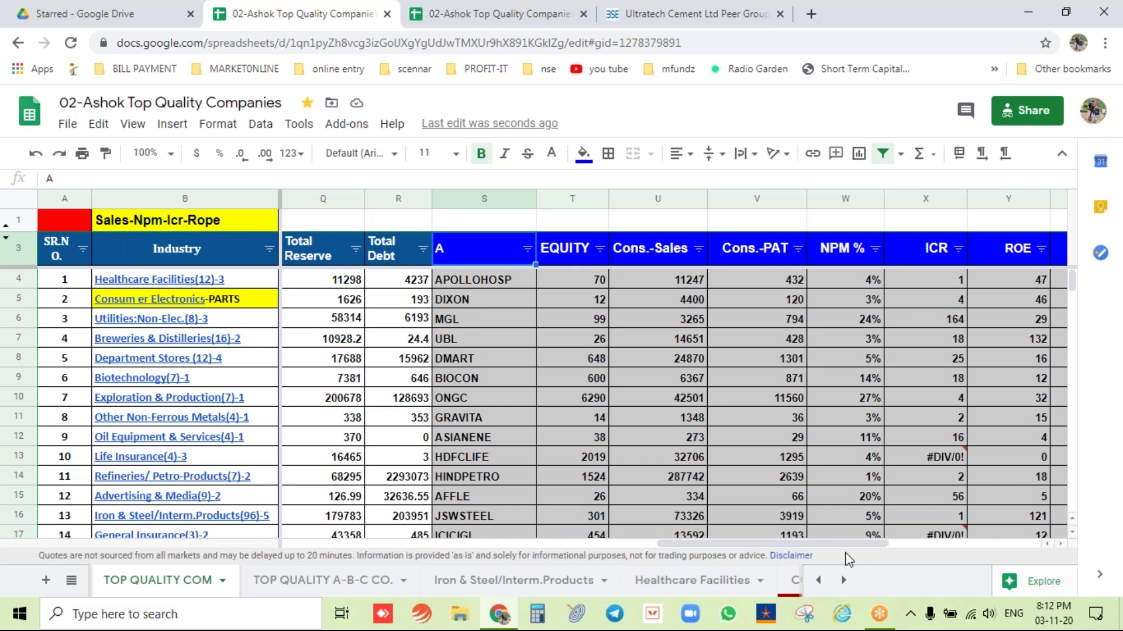
pyautogui.moveTo(861, 544); pyautogui.dragTo(1013, 547)
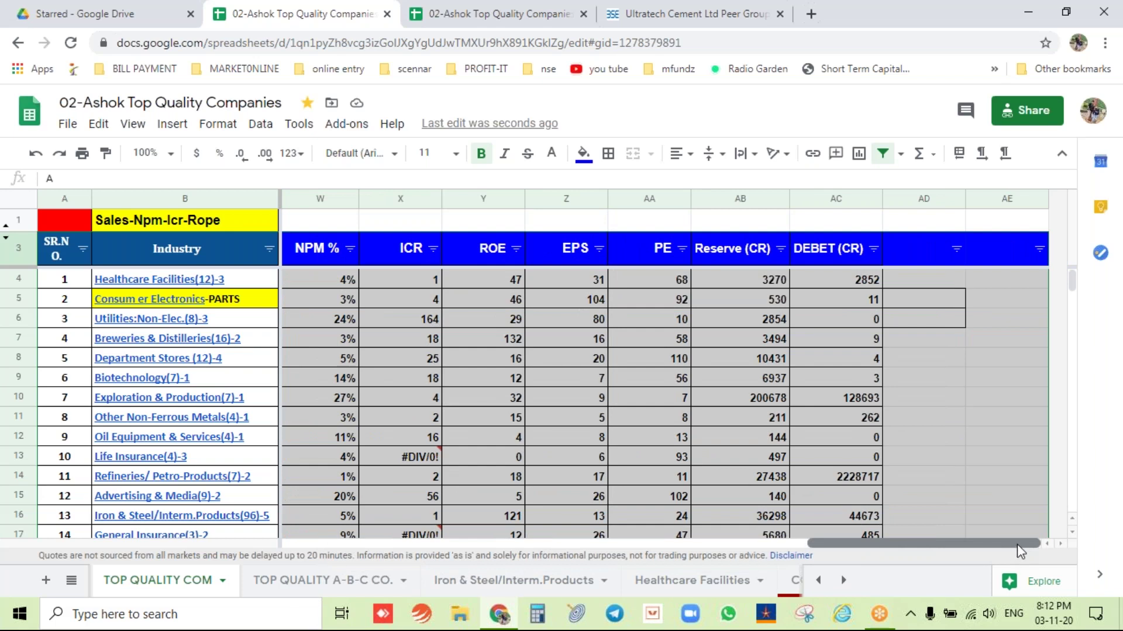
pyautogui.moveTo(1017, 545); pyautogui.dragTo(927, 548)
pyautogui.moveTo(812, 542); pyautogui.dragTo(842, 547)
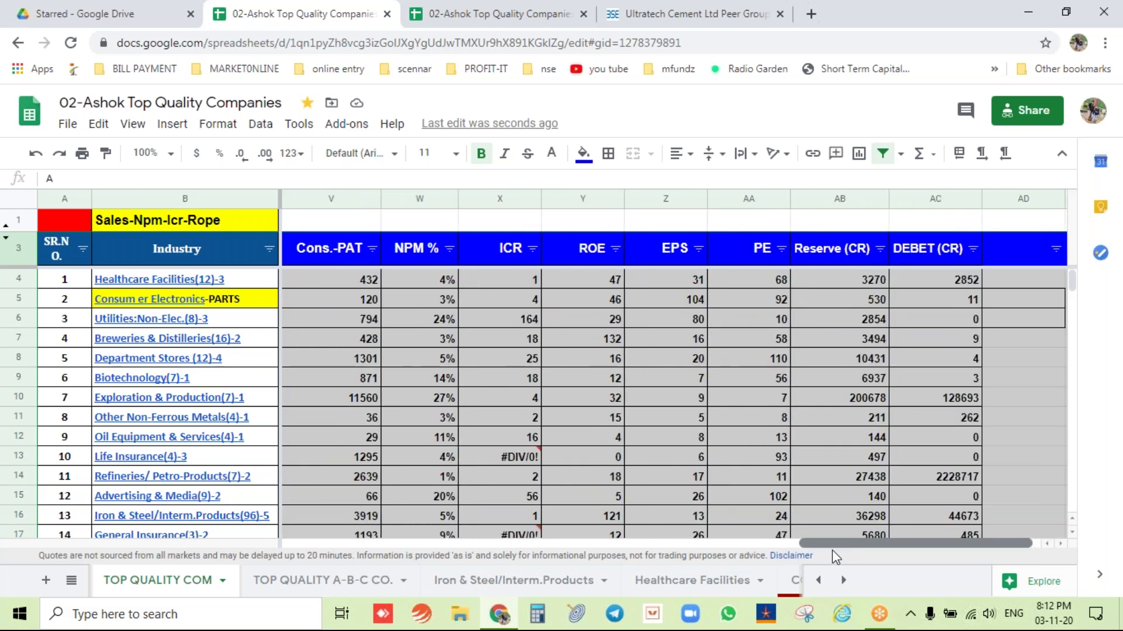
pyautogui.moveTo(819, 560); pyautogui.dragTo(288, 525)
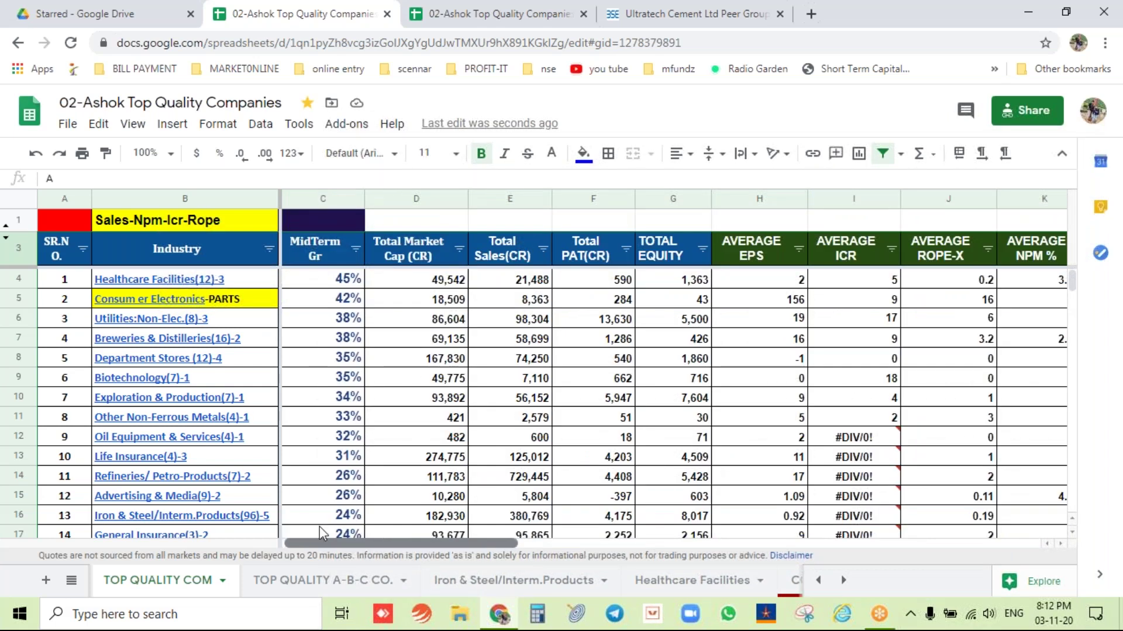
pyautogui.moveTo(348, 541); pyautogui.dragTo(746, 627)
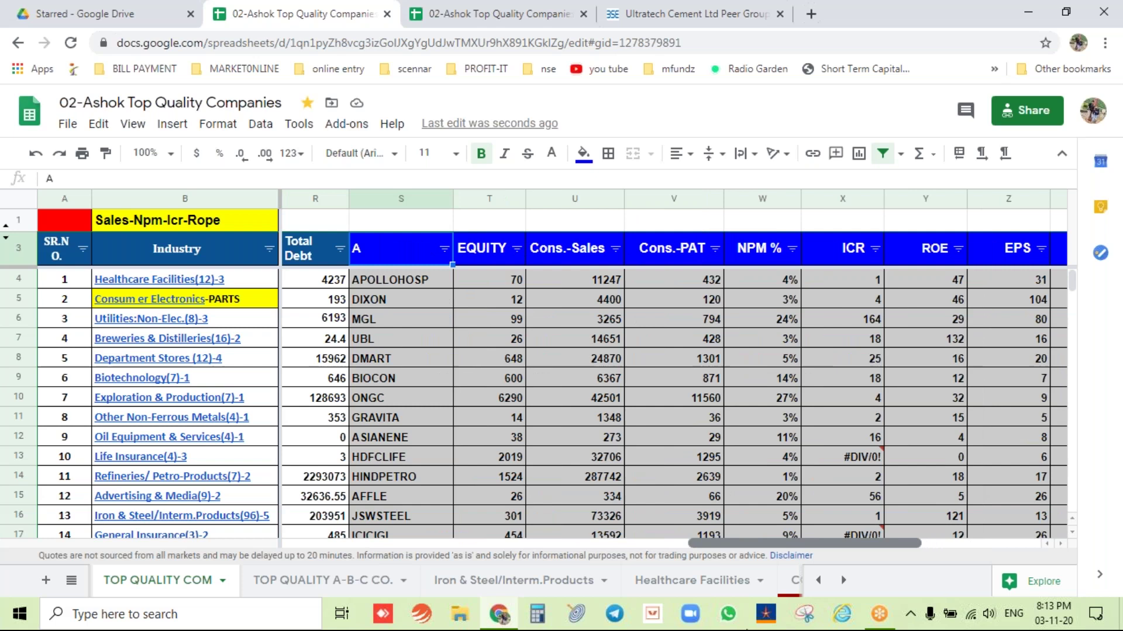
pyautogui.moveTo(746, 626)
pyautogui.mouseDown()
pyautogui.moveTo(799, 608)
pyautogui.moveTo(747, 629)
pyautogui.mouseUp()
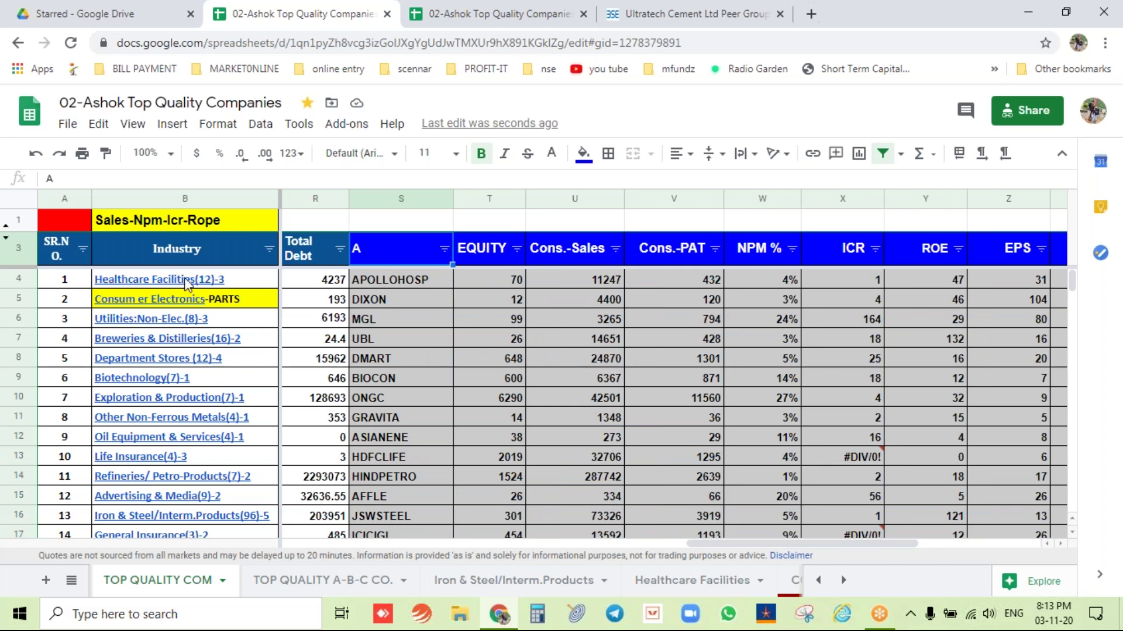
# Open the Healthcare Facilities sheet from the industry list and examine its companies' ratios, reserves and debt
pyautogui.click(154, 280)
pyautogui.click(178, 310)
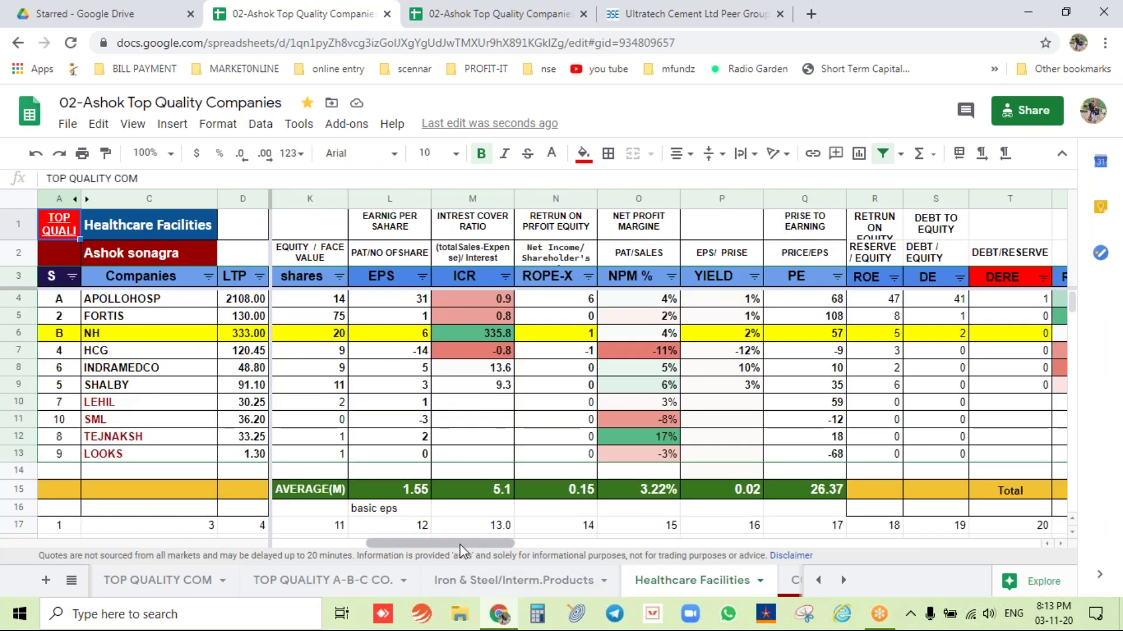
pyautogui.moveTo(448, 547)
pyautogui.mouseDown()
pyautogui.moveTo(414, 545)
pyautogui.moveTo(431, 543)
pyautogui.mouseUp()
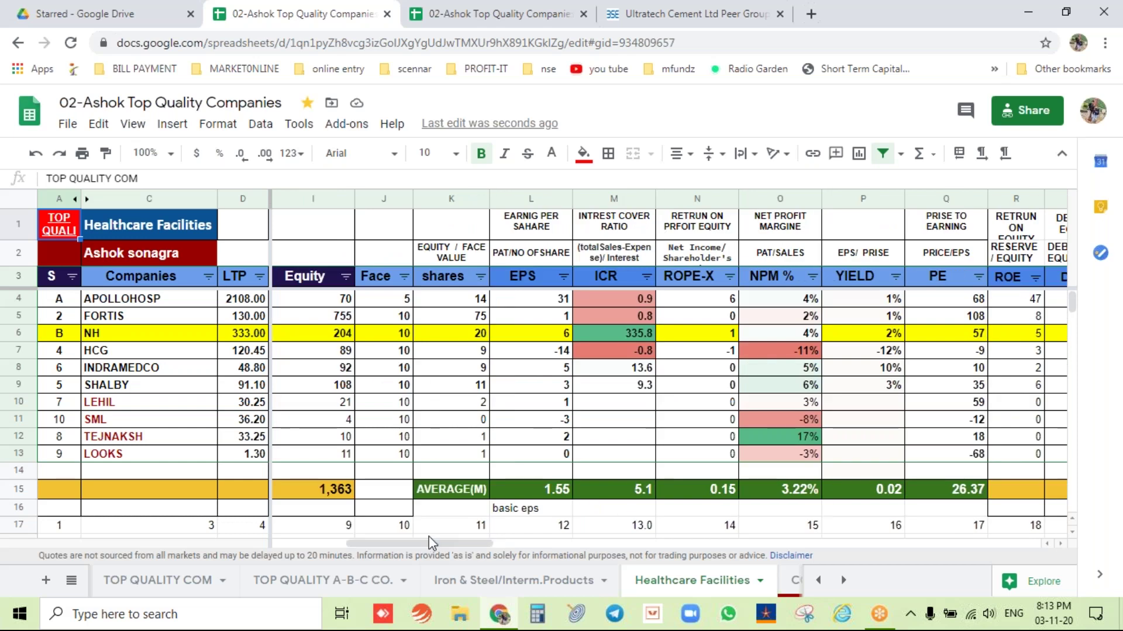
pyautogui.moveTo(431, 543); pyautogui.dragTo(522, 541)
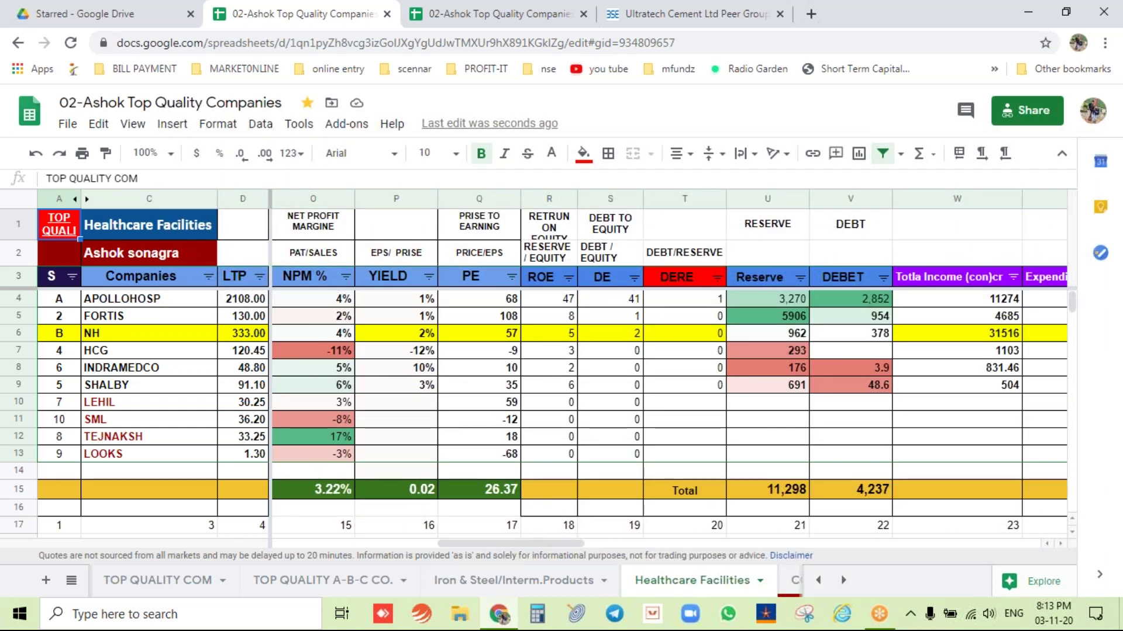
pyautogui.moveTo(500, 541); pyautogui.dragTo(345, 538)
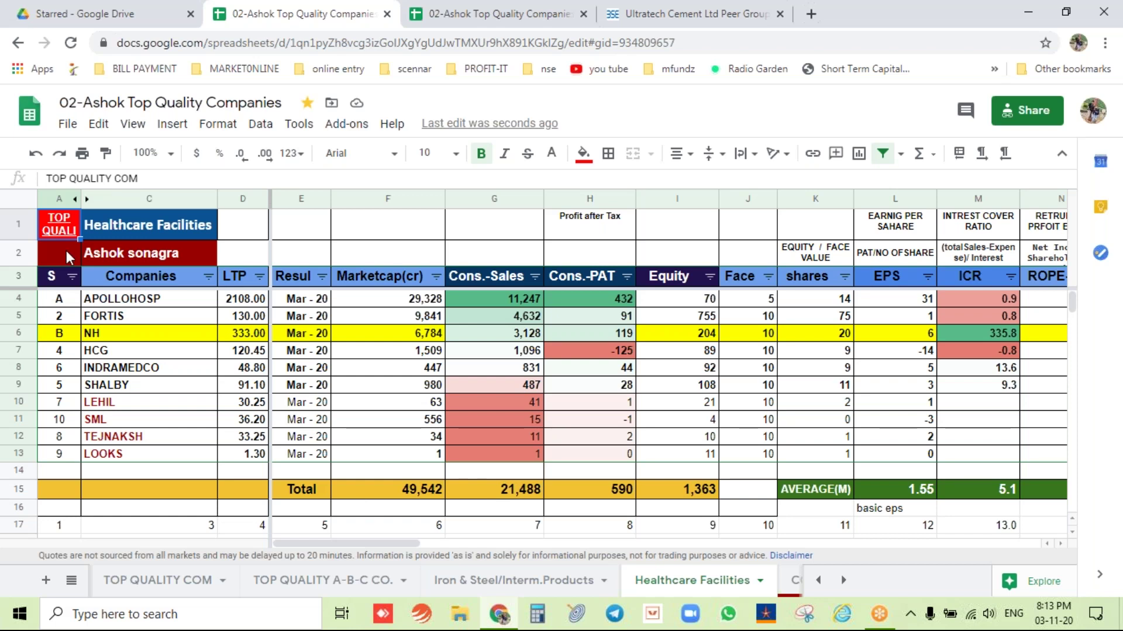
# Return to the TOP QUALITY COM sheet and review the grade A companies listed per industry under header cell S3
pyautogui.click(53, 233)
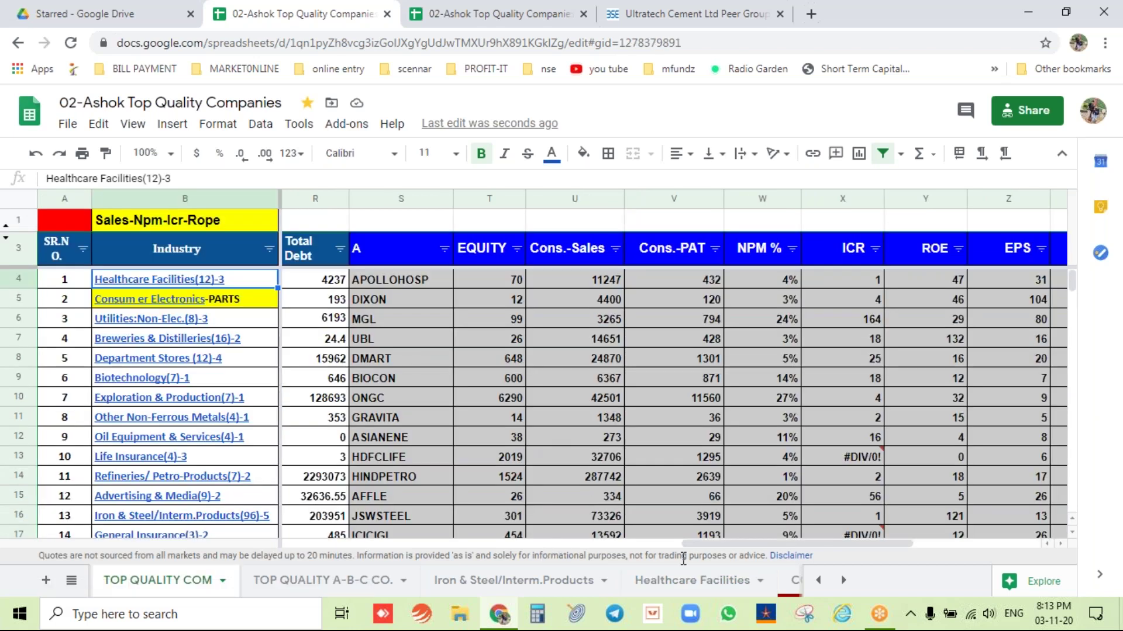
pyautogui.moveTo(710, 542); pyautogui.dragTo(722, 541)
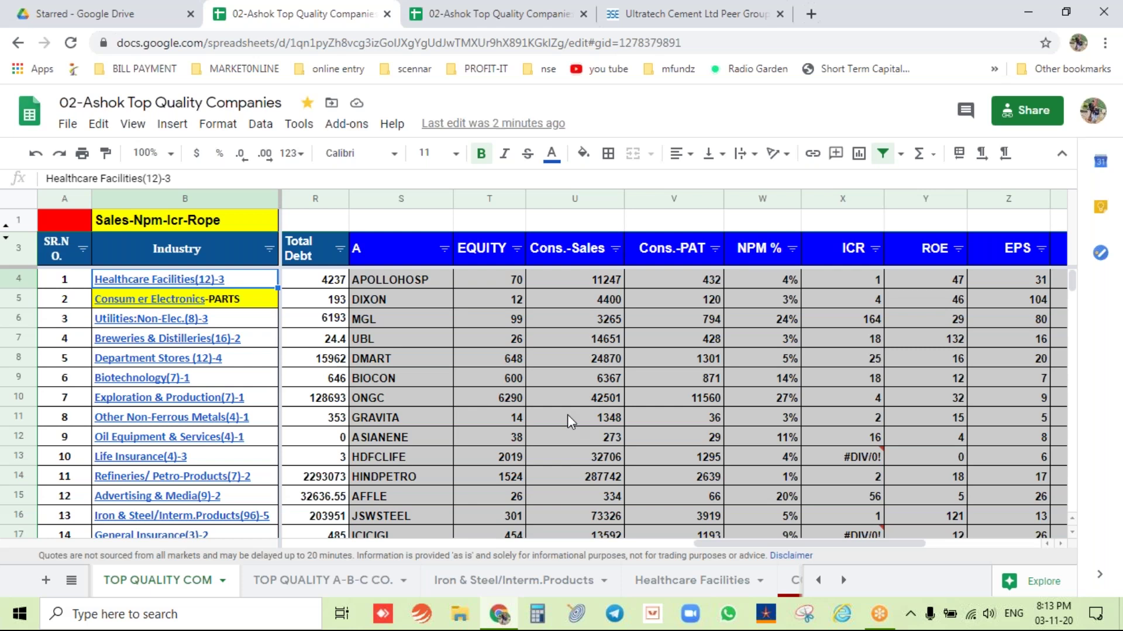
pyautogui.moveTo(800, 545)
pyautogui.mouseDown()
pyautogui.moveTo(833, 546)
pyautogui.moveTo(807, 566)
pyautogui.mouseUp()
pyautogui.click(438, 224)
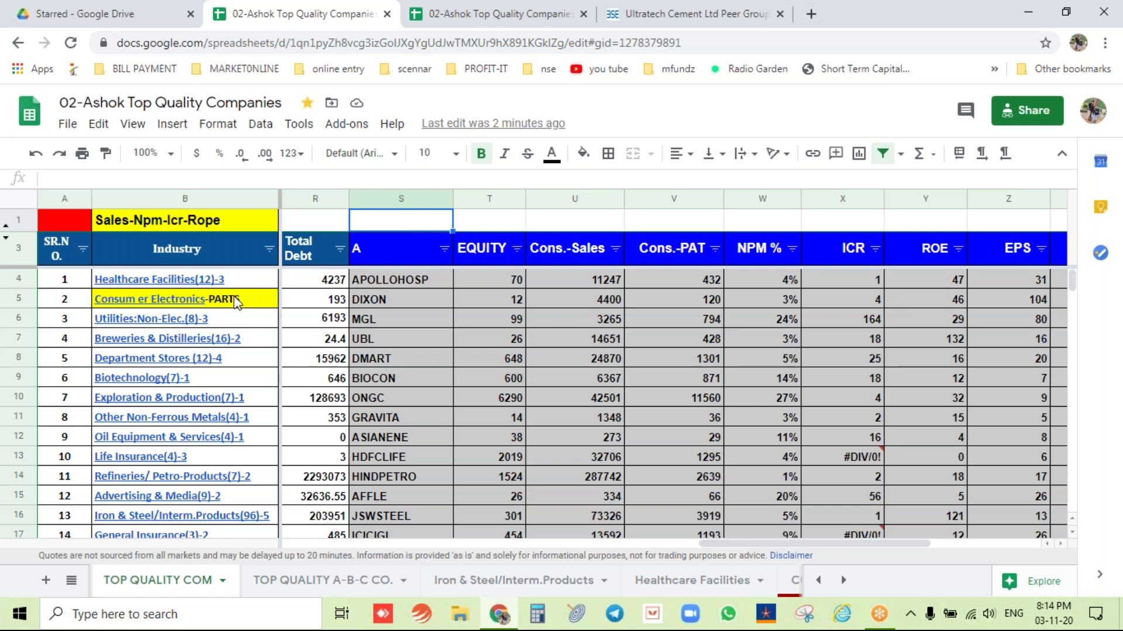
pyautogui.moveTo(232, 300)
pyautogui.click(417, 250)
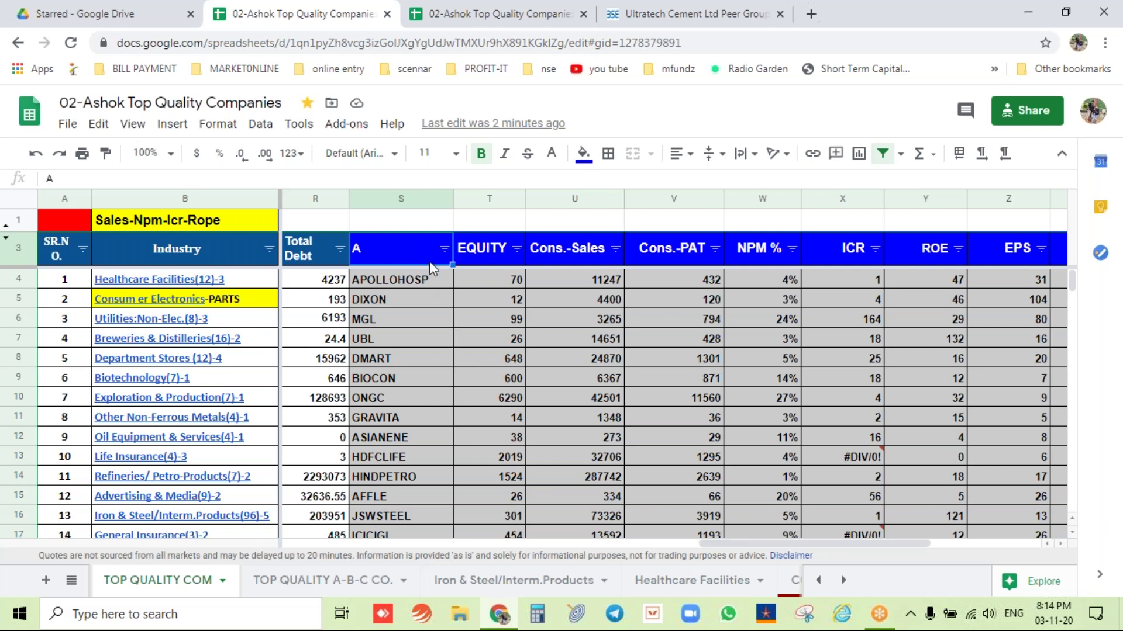
pyautogui.scroll(-4, 424, 298)
pyautogui.scroll(3, 419, 339)
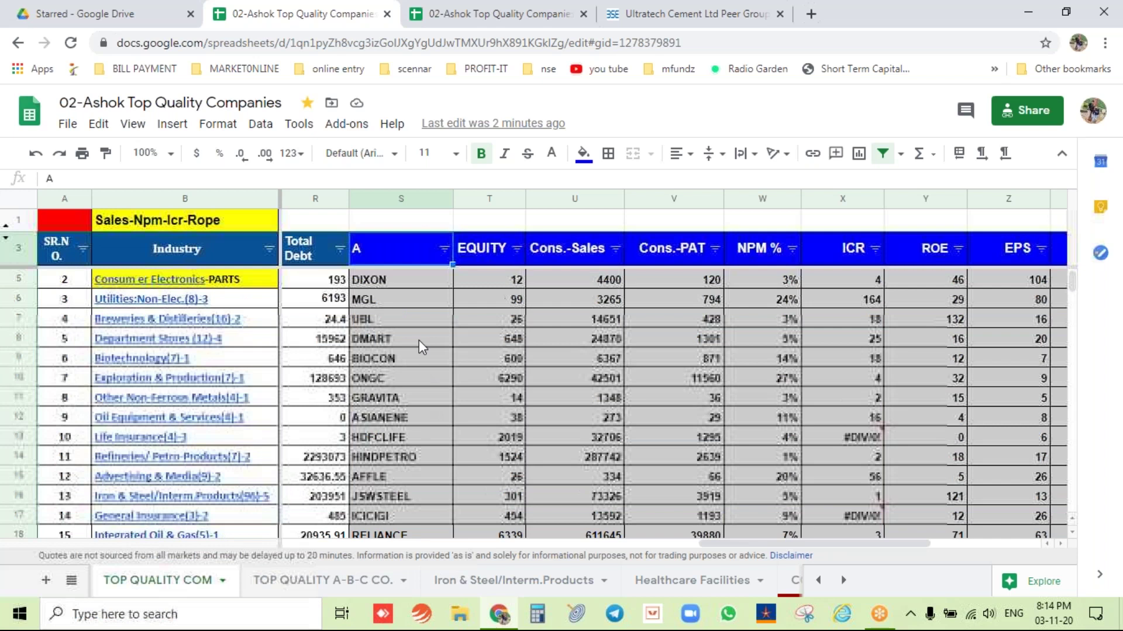